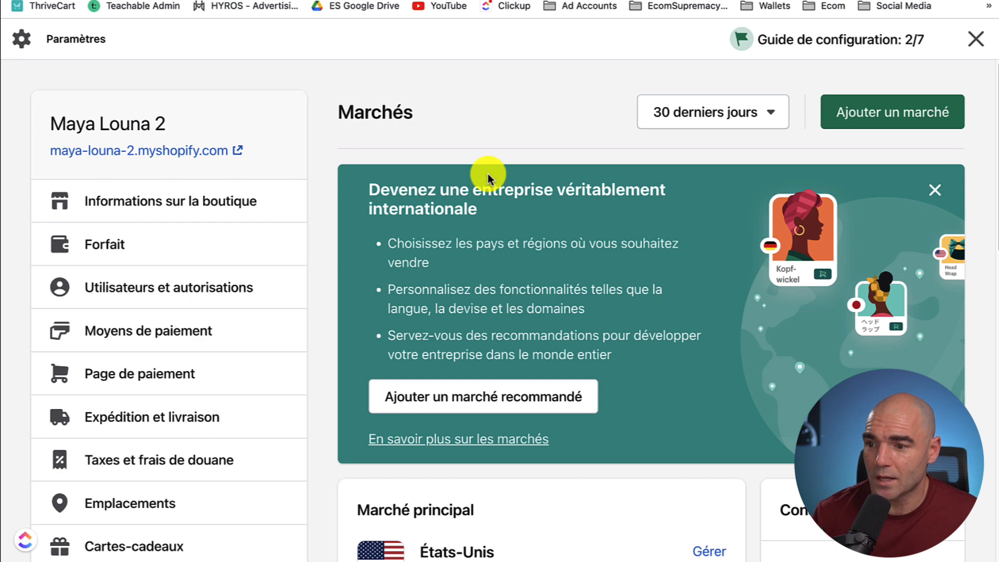
Step: Dismiss the international-selling banner on the Marchés page and review the primary and other markets
{"action": "scroll", "coordinate": [544, 232], "scroll_direction": "down", "scroll_amount": 2}
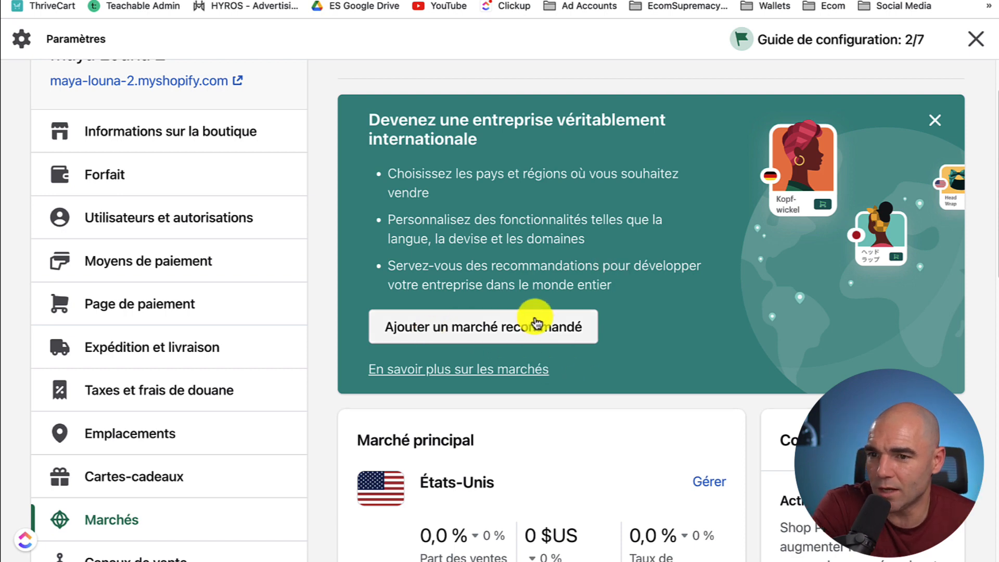
{"action": "scroll", "coordinate": [536, 320], "scroll_direction": "down", "scroll_amount": 1}
{"action": "left_click", "coordinate": [934, 114]}
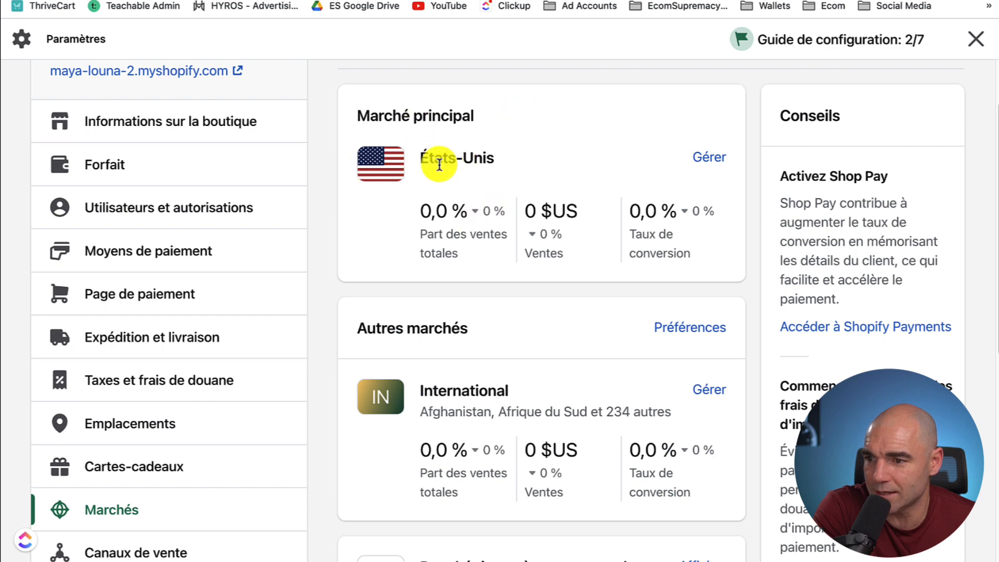
{"action": "scroll", "coordinate": [681, 332], "scroll_direction": "up", "scroll_amount": 5}
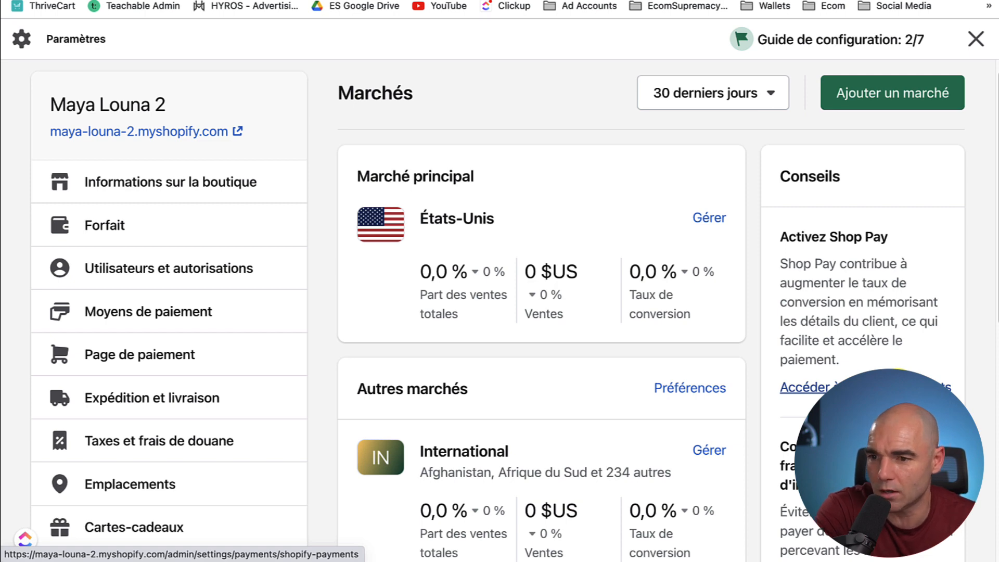
{"action": "scroll", "coordinate": [692, 255], "scroll_direction": "down", "scroll_amount": 1}
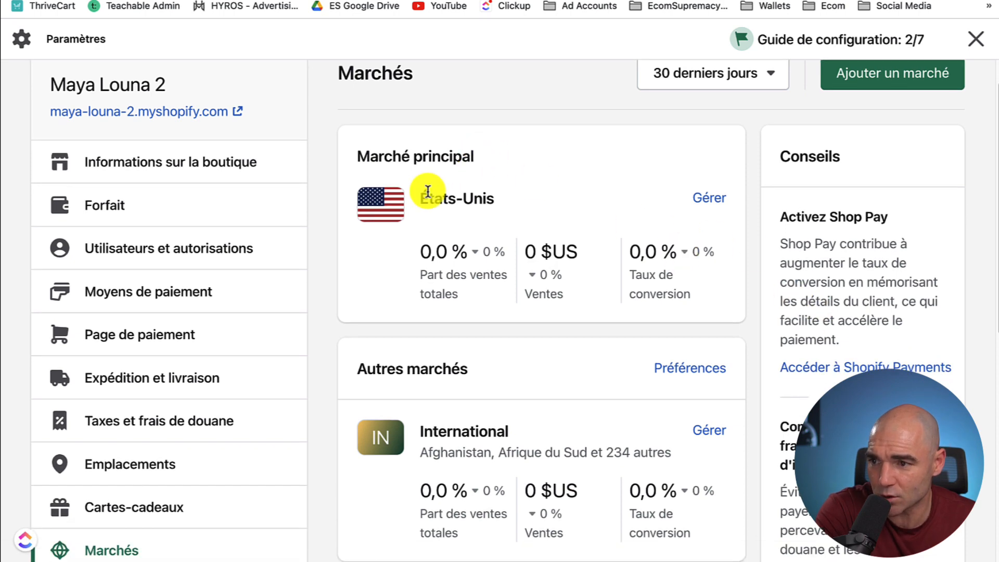
{"action": "scroll", "coordinate": [601, 218], "scroll_direction": "down", "scroll_amount": 3}
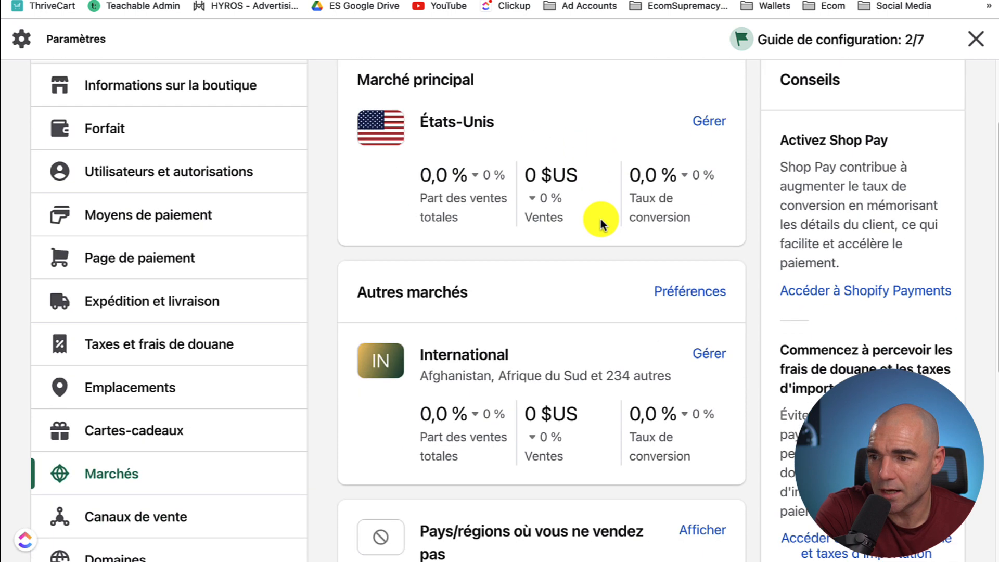
{"action": "scroll", "coordinate": [600, 219], "scroll_direction": "up", "scroll_amount": 4}
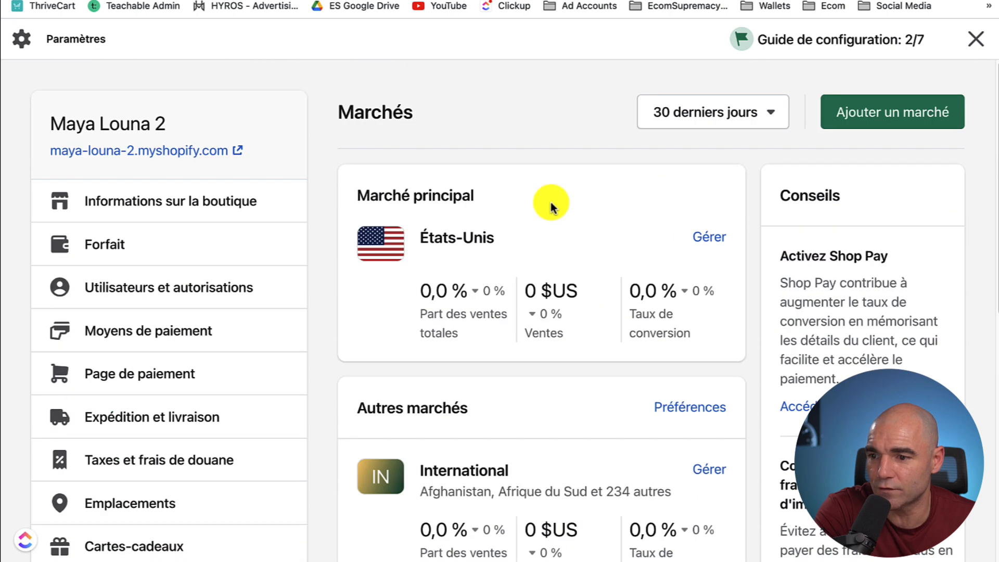
{"action": "scroll", "coordinate": [646, 213], "scroll_direction": "down", "scroll_amount": 1}
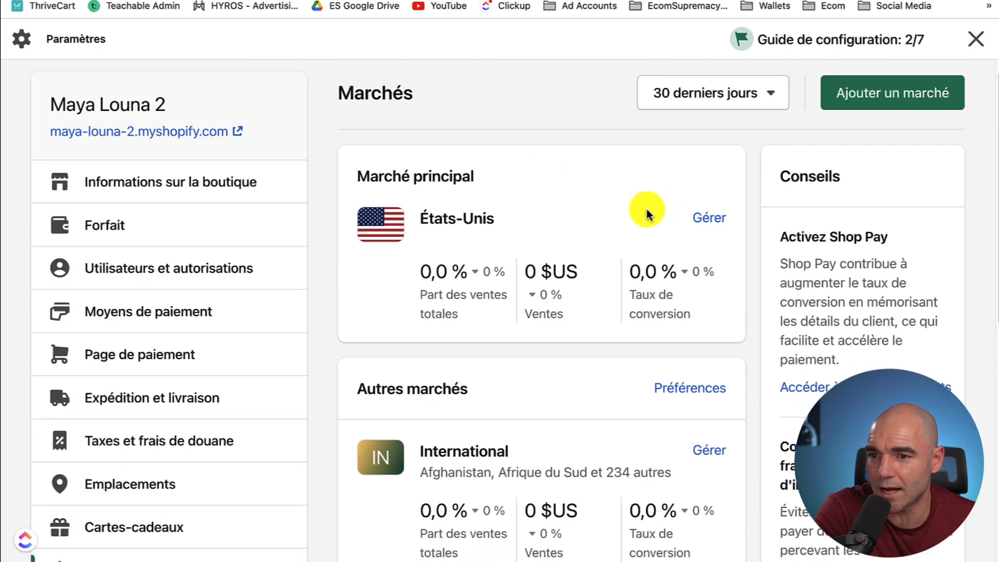
Step: Start adding a new market and name it Canada
{"action": "left_click", "coordinate": [860, 95]}
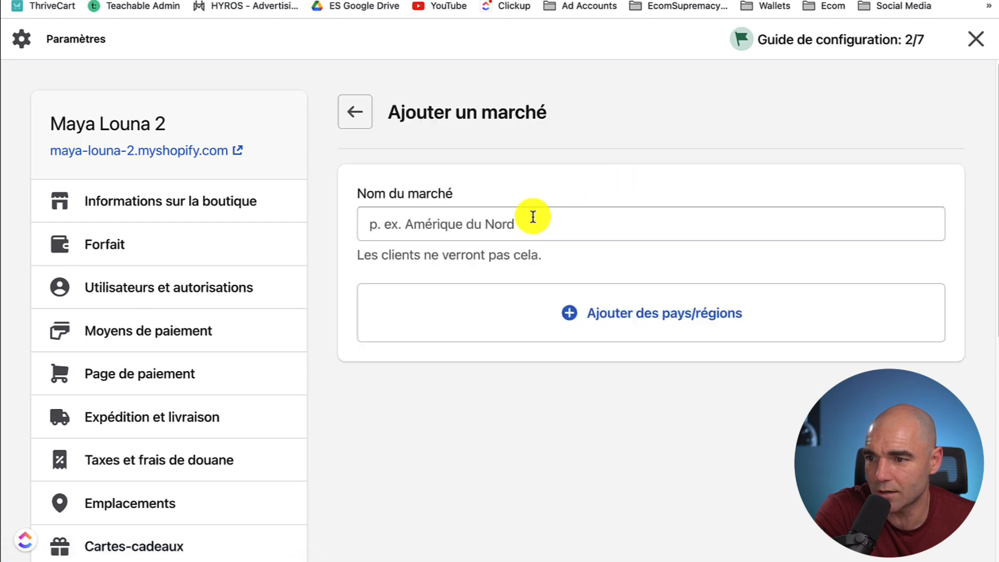
{"action": "left_click", "coordinate": [510, 219]}
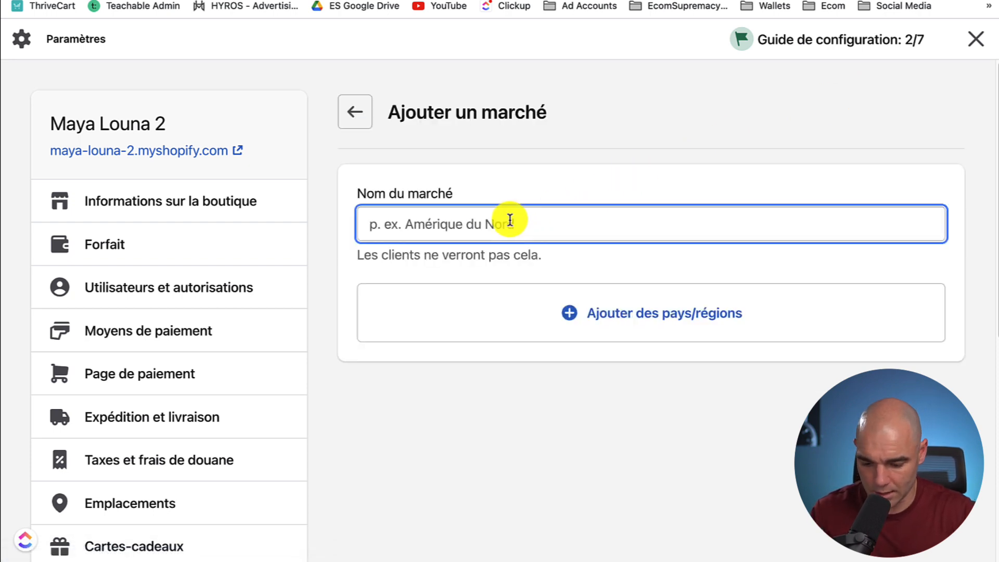
{"action": "type", "text": "Canada"}
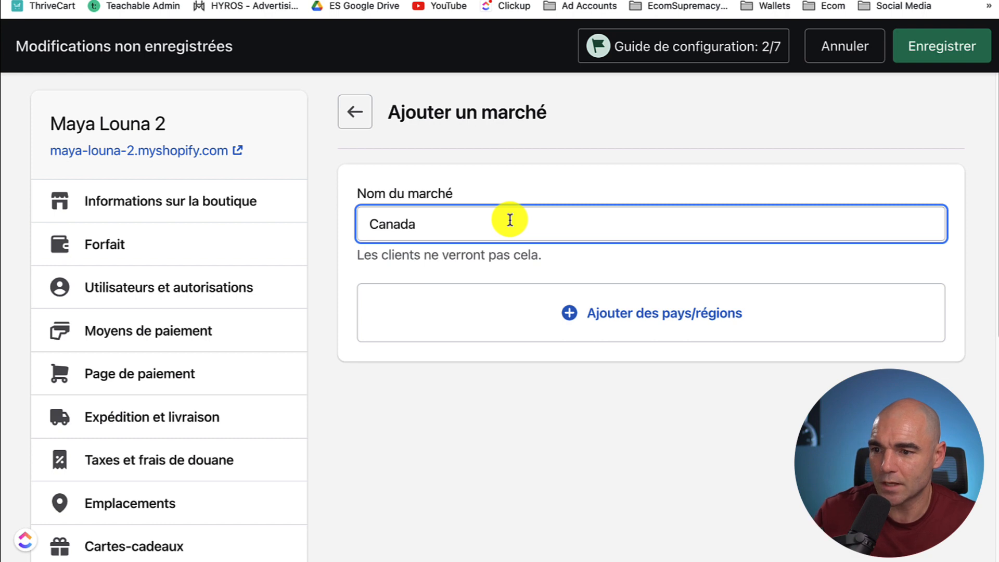
Step: Find Canada in the countries/regions list with the search "ca", add it to the market, and save the market
{"action": "left_click", "coordinate": [598, 312]}
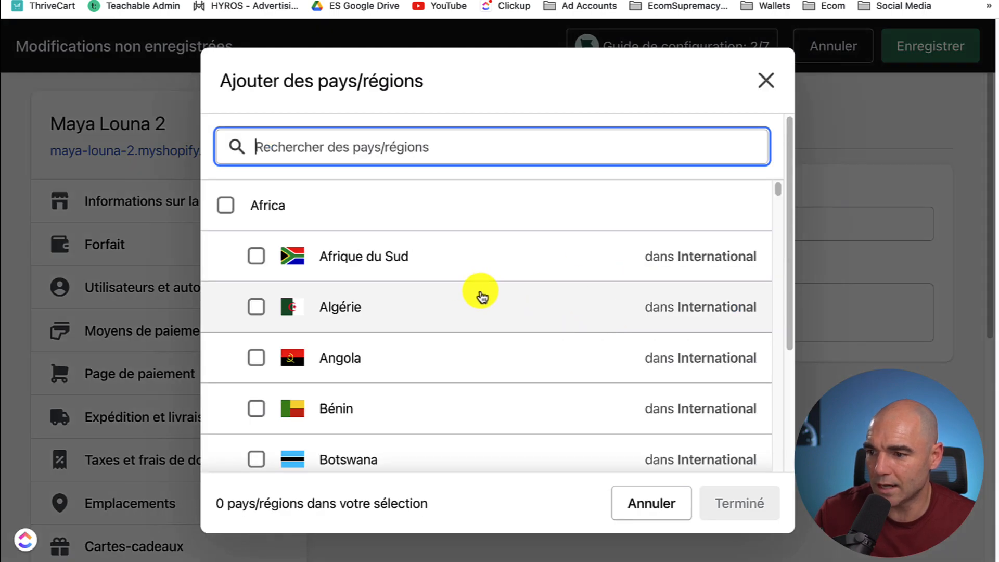
{"action": "scroll", "coordinate": [479, 296], "scroll_direction": "down", "scroll_amount": 10}
{"action": "scroll", "coordinate": [471, 295], "scroll_direction": "down", "scroll_amount": 8}
{"action": "scroll", "coordinate": [470, 295], "scroll_direction": "down", "scroll_amount": 6}
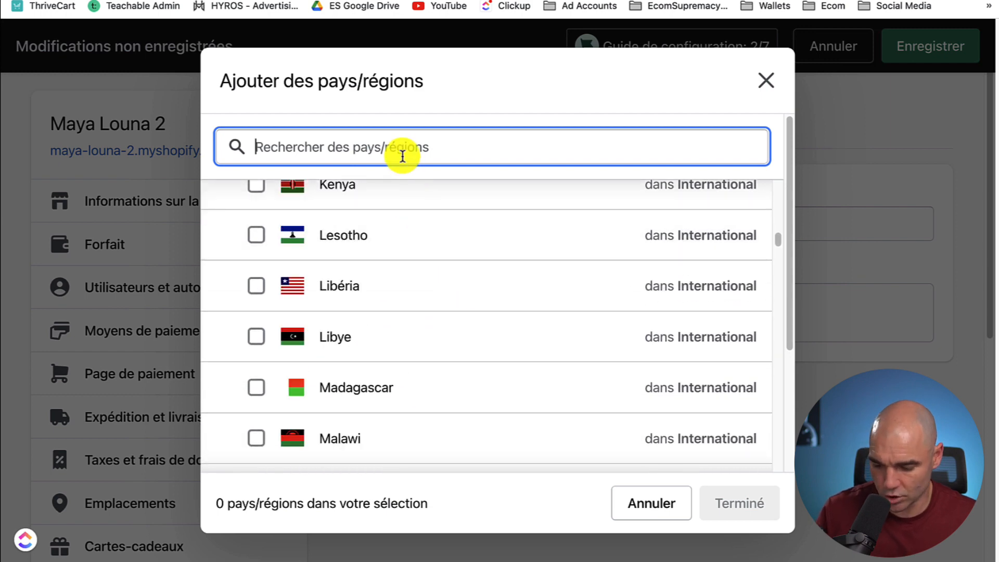
{"action": "type", "text": "ca"}
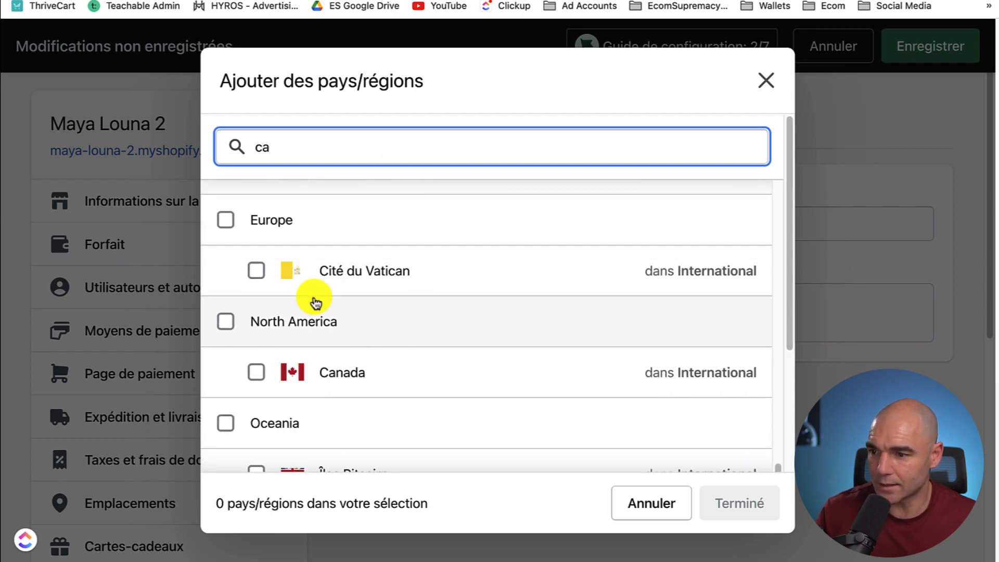
{"action": "left_click", "coordinate": [256, 372]}
{"action": "left_click", "coordinate": [746, 503]}
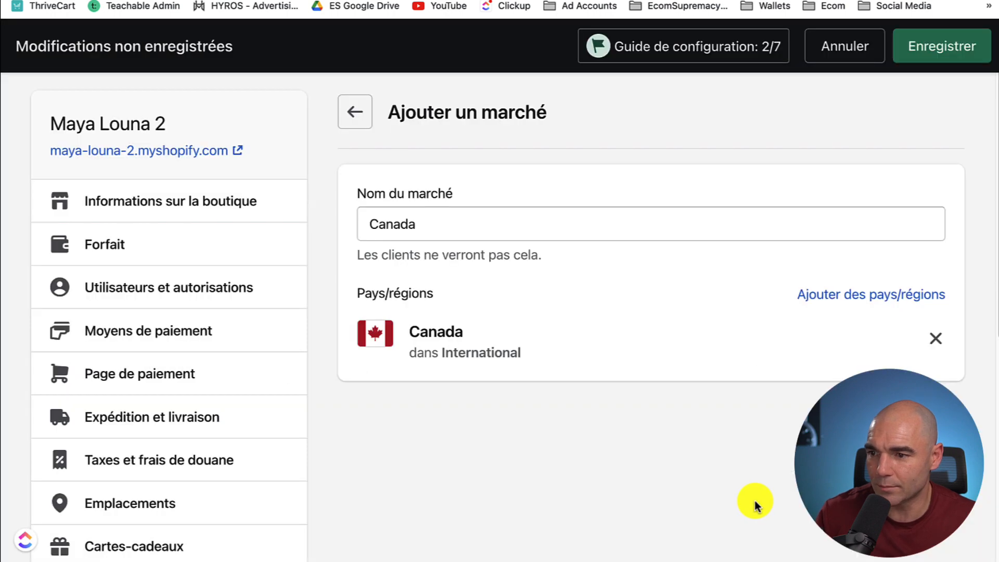
{"action": "left_click", "coordinate": [929, 59]}
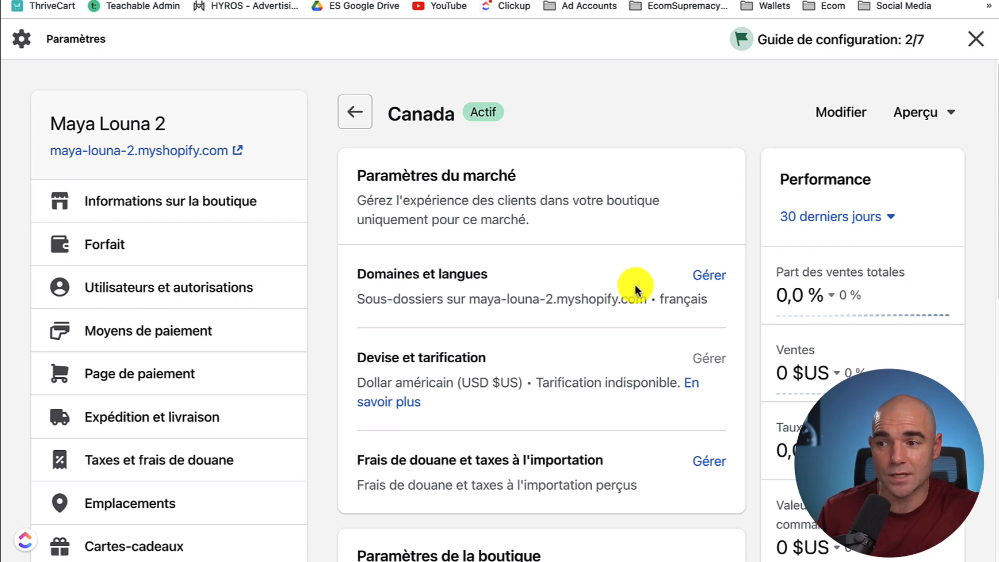
Step: Review the Canada market's domain, currency, customs and store settings, and return to the markets list
{"action": "scroll", "coordinate": [634, 285], "scroll_direction": "down", "scroll_amount": 10}
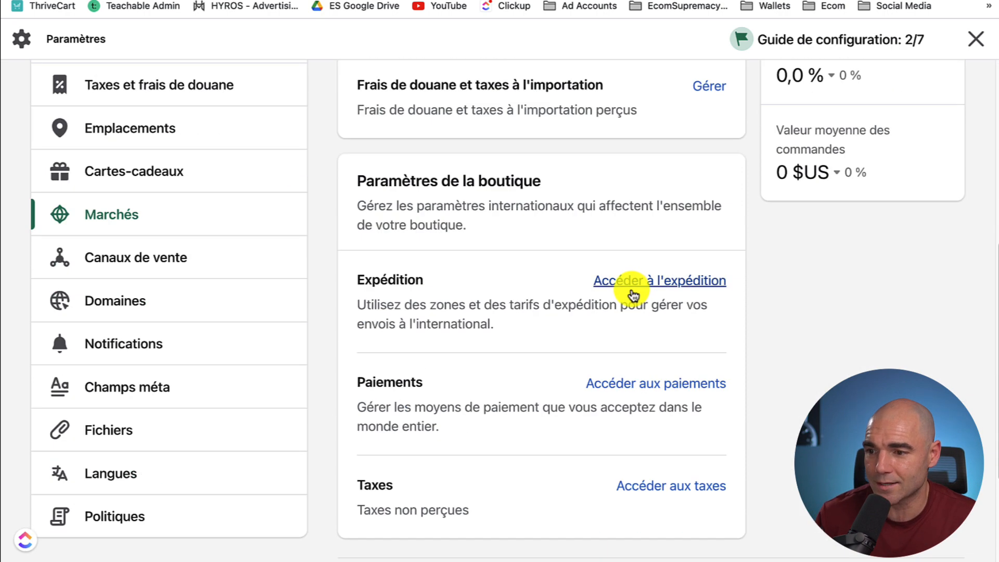
{"action": "scroll", "coordinate": [632, 292], "scroll_direction": "up", "scroll_amount": 10}
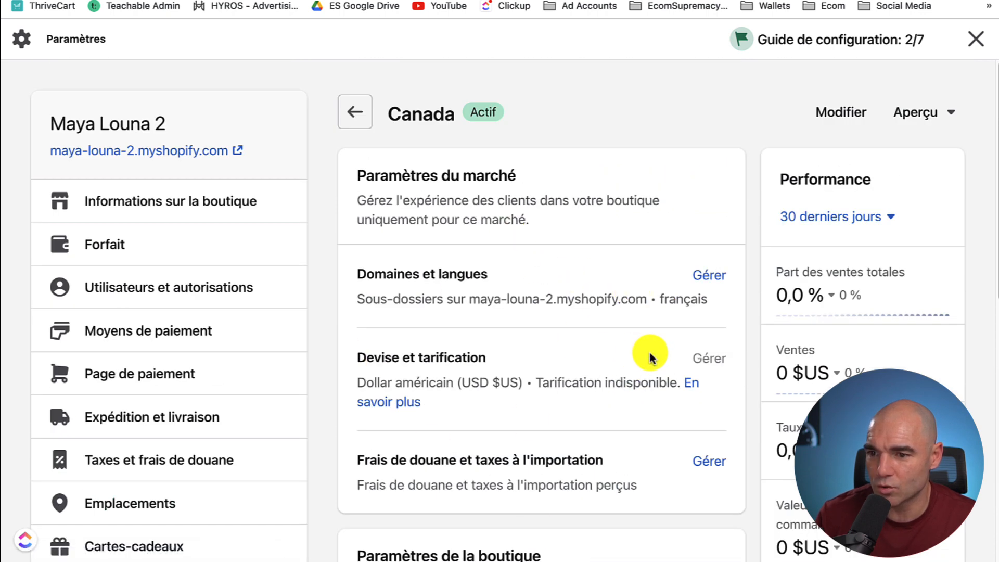
{"action": "scroll", "coordinate": [517, 391], "scroll_direction": "down", "scroll_amount": 2}
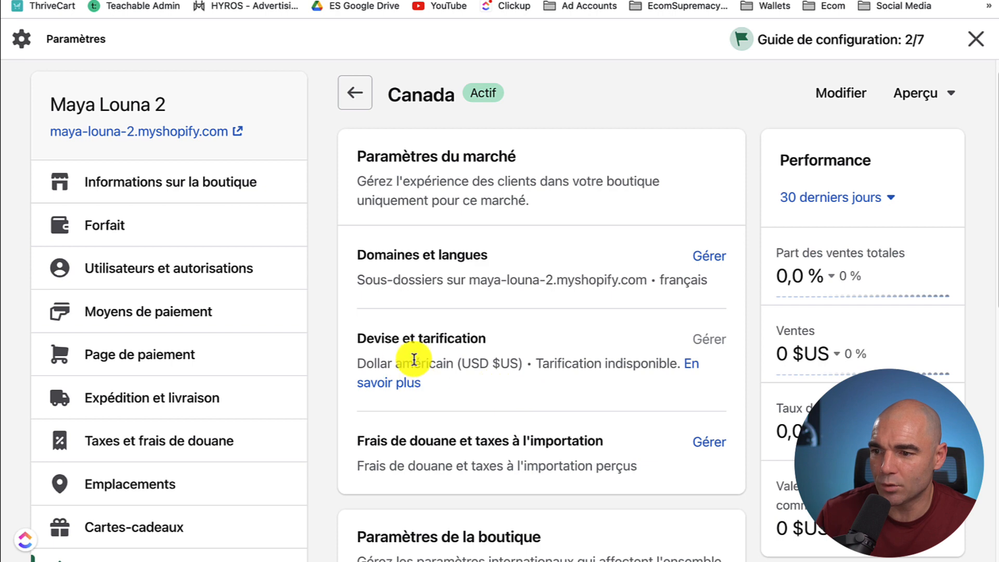
{"action": "scroll", "coordinate": [572, 359], "scroll_direction": "down", "scroll_amount": 2}
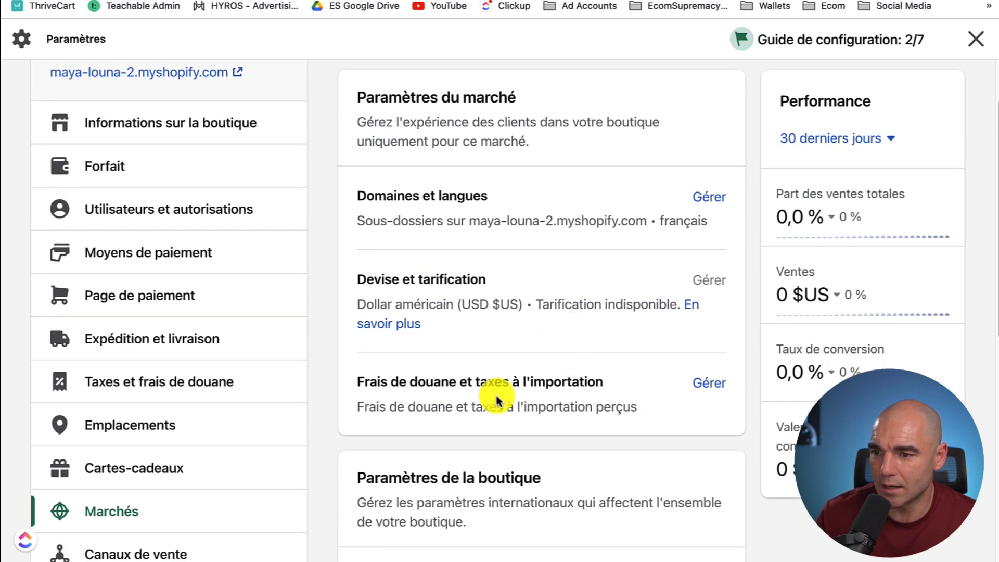
{"action": "scroll", "coordinate": [462, 425], "scroll_direction": "down", "scroll_amount": 1}
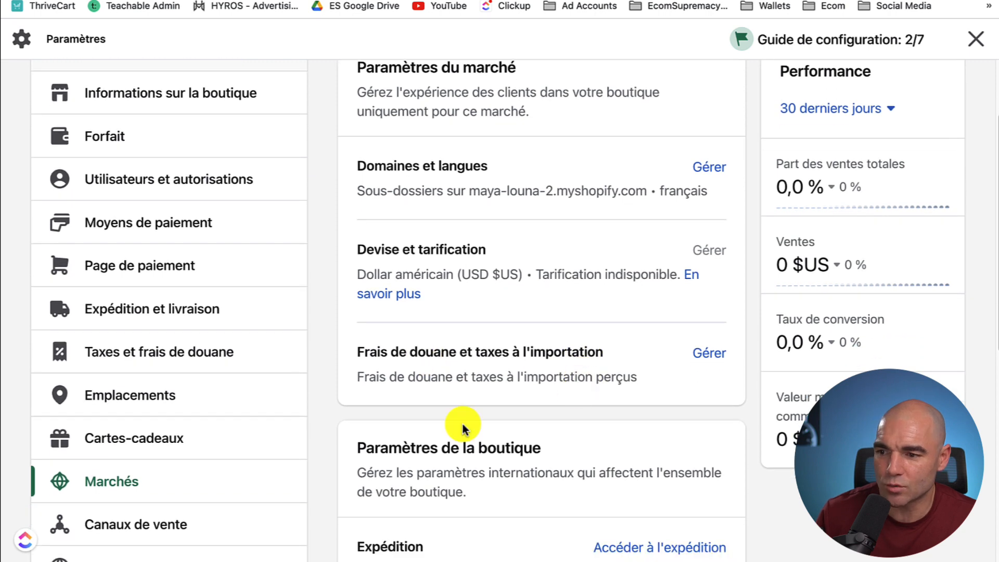
{"action": "scroll", "coordinate": [539, 428], "scroll_direction": "up", "scroll_amount": 5}
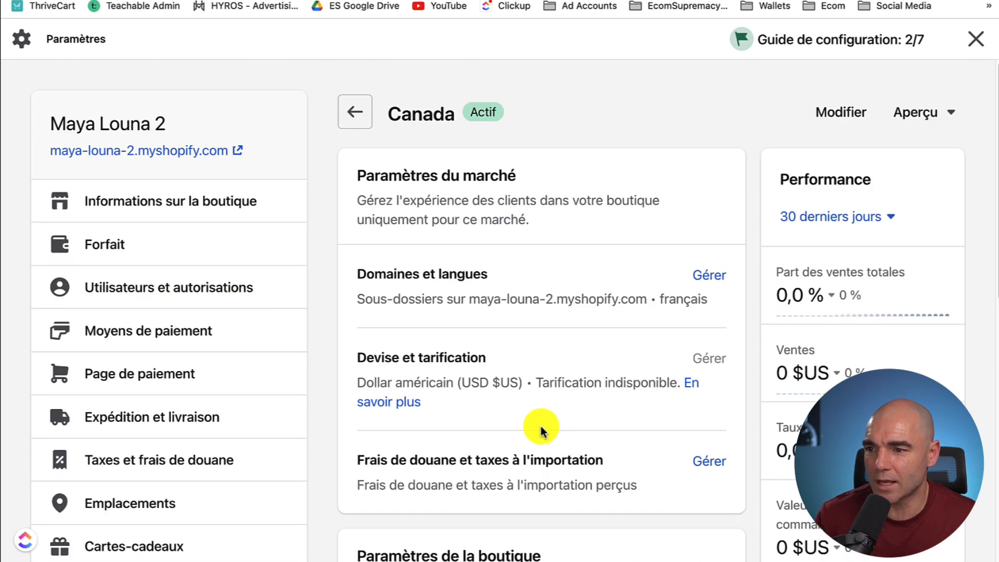
{"action": "left_click", "coordinate": [353, 114]}
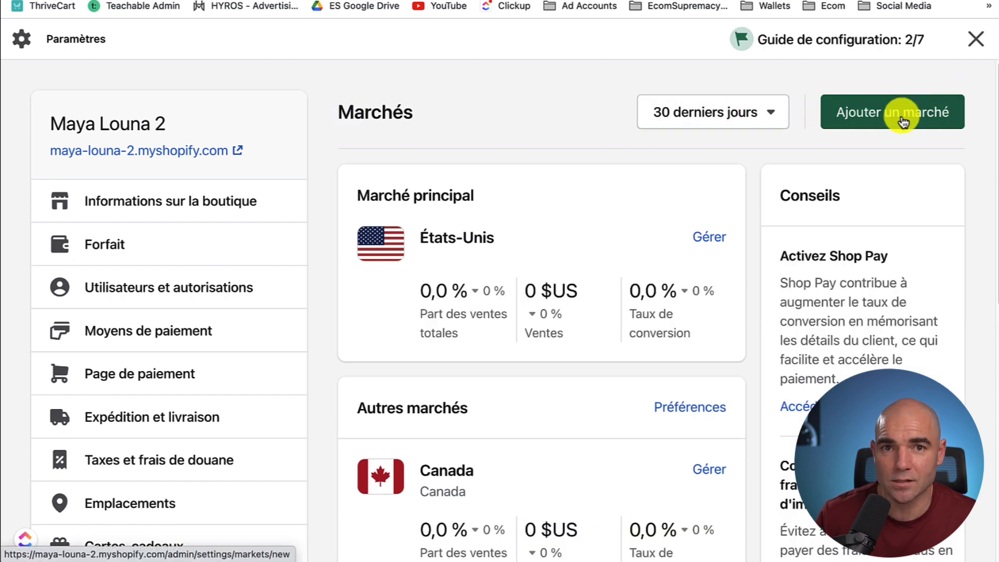
Step: Start adding another market named Europe and open its country/region selection
{"action": "left_click", "coordinate": [902, 121]}
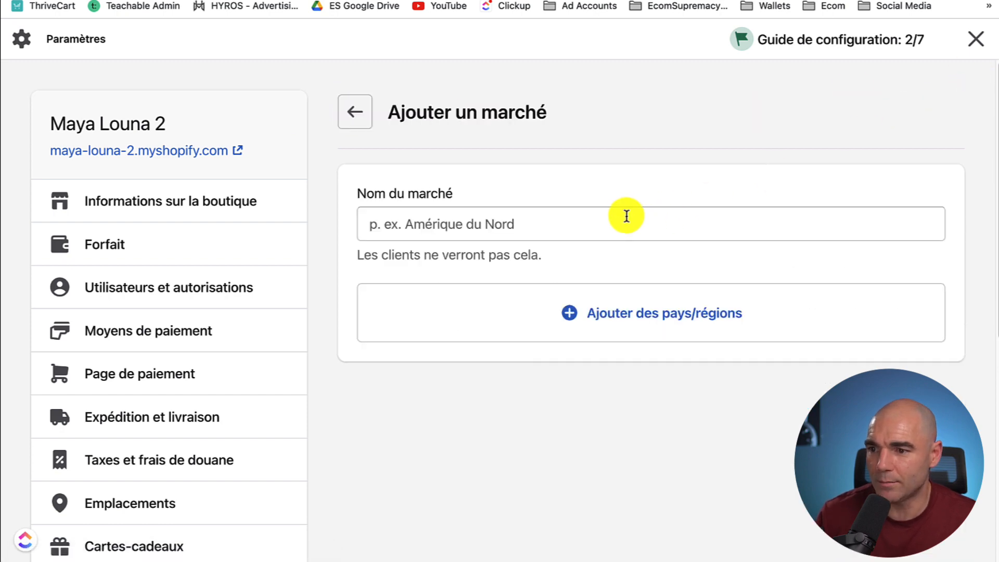
{"action": "left_click", "coordinate": [562, 226]}
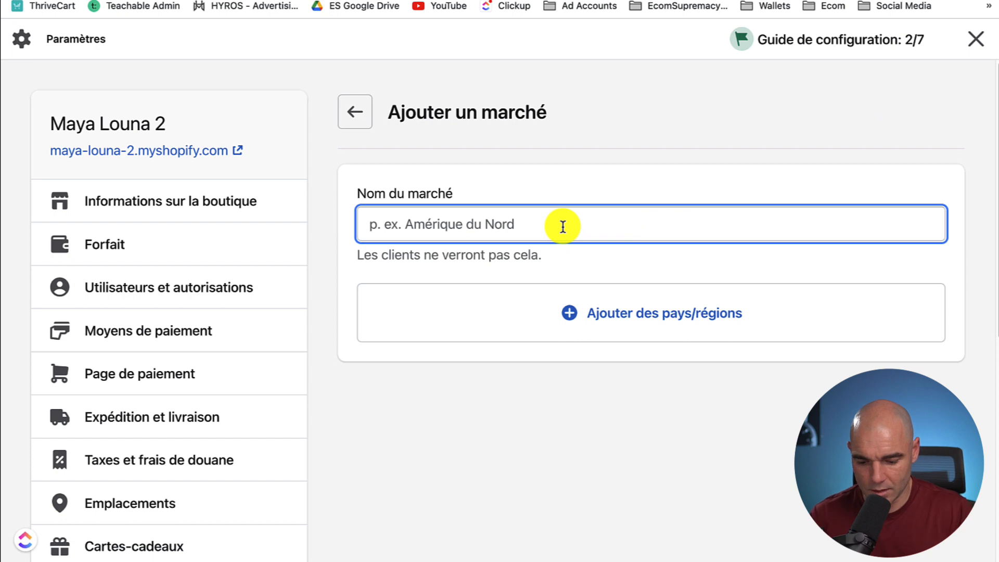
{"action": "type", "text": "Europe"}
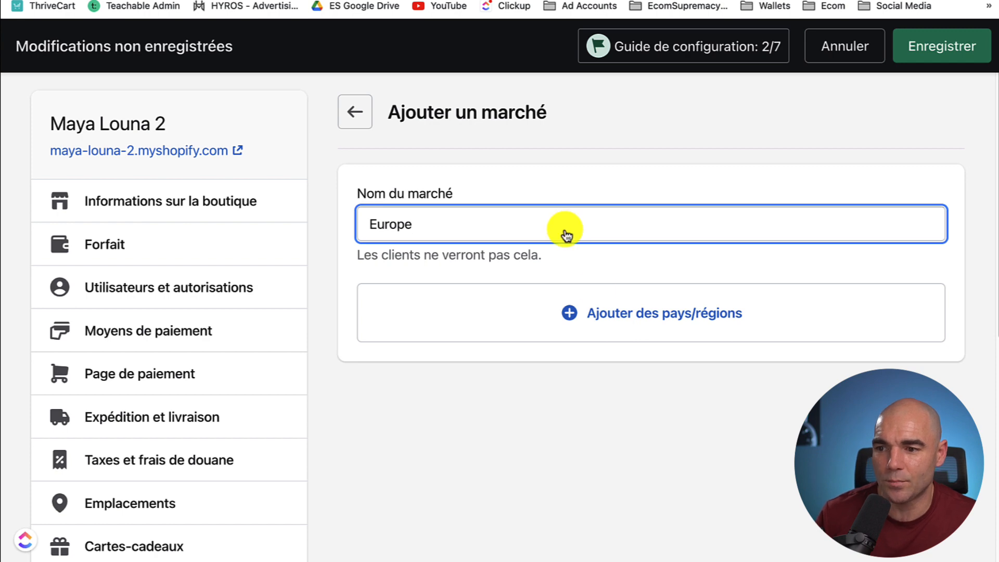
{"action": "left_click", "coordinate": [611, 316]}
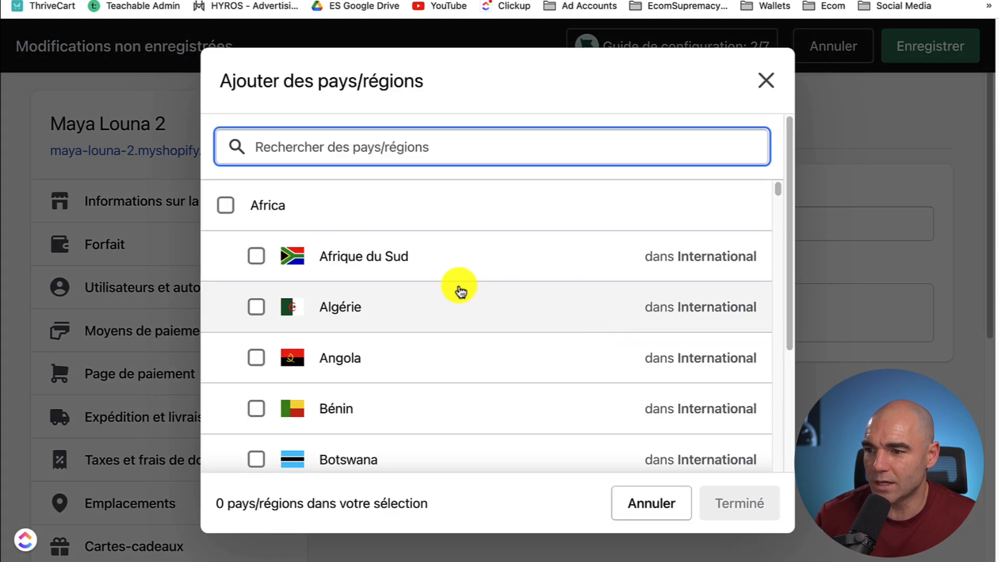
{"action": "type", "text": "euro"}
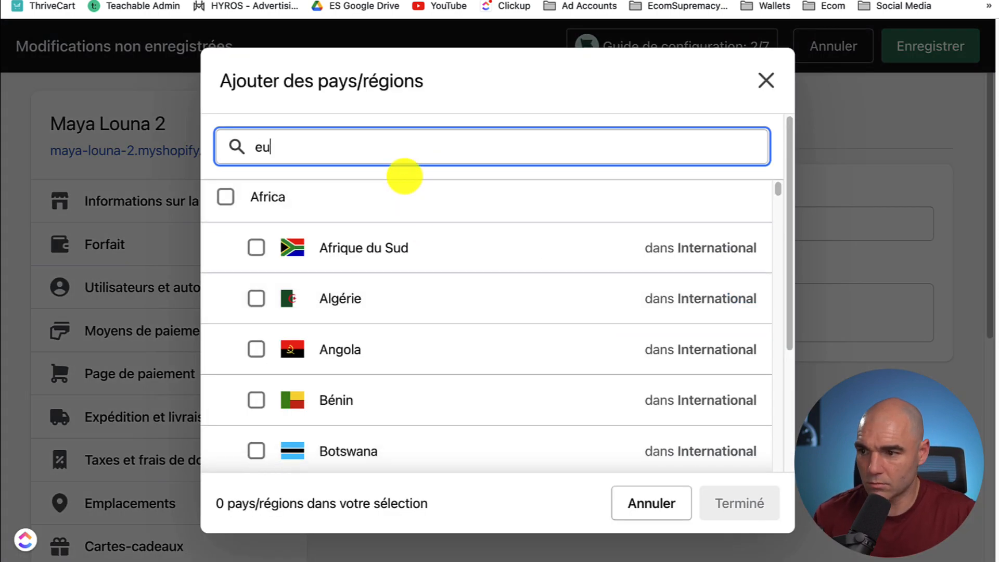
{"action": "key", "text": "BackSpace"}
{"action": "key", "text": "BackSpace"}
{"action": "key", "text": "BackSpace"}
{"action": "key", "text": "BackSpace"}
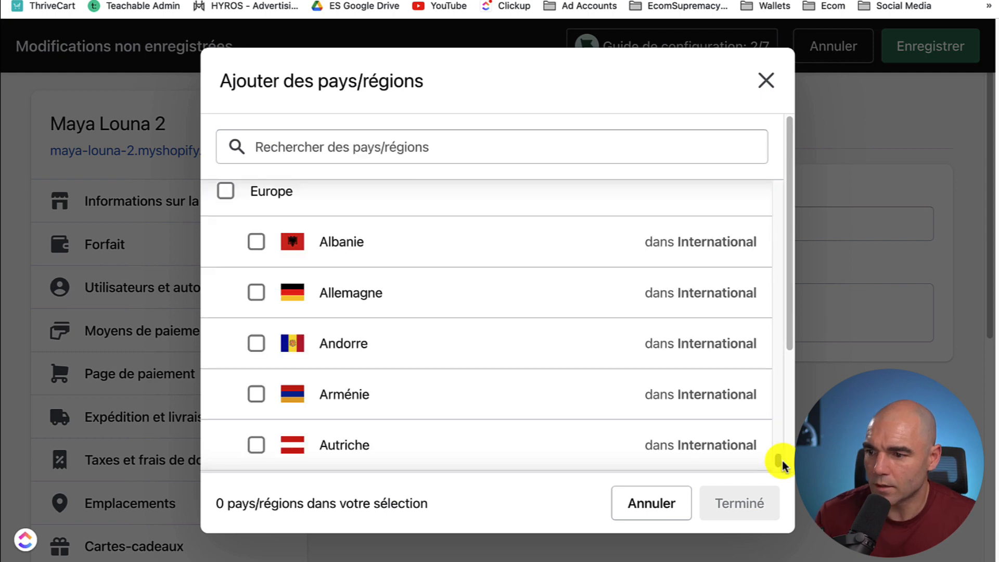
Step: Add all countries of the Europe group to the market except Royaume-Uni and Suisse
{"action": "left_click", "coordinate": [223, 192]}
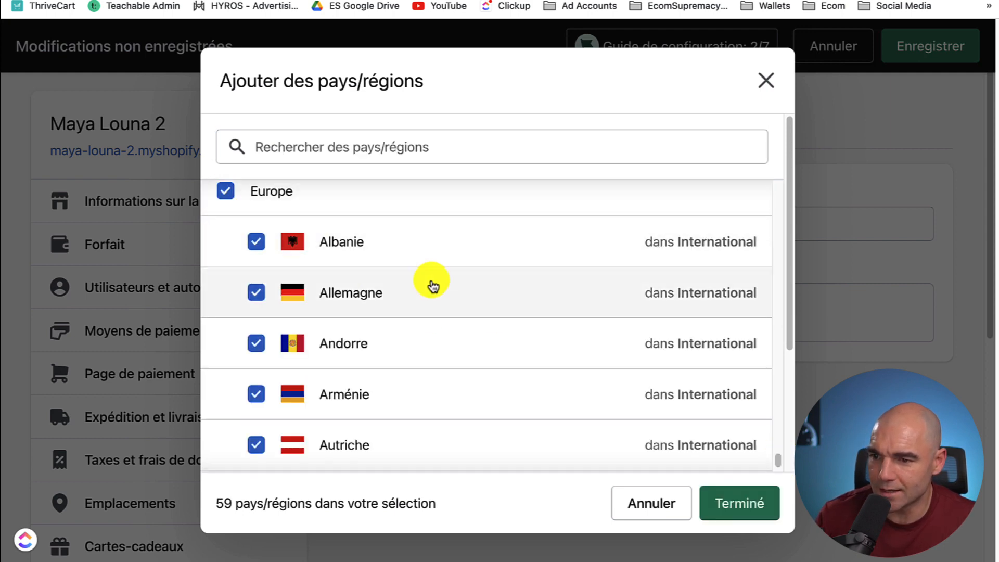
{"action": "left_click_drag", "start_coordinate": [788, 299], "coordinate": [778, 423]}
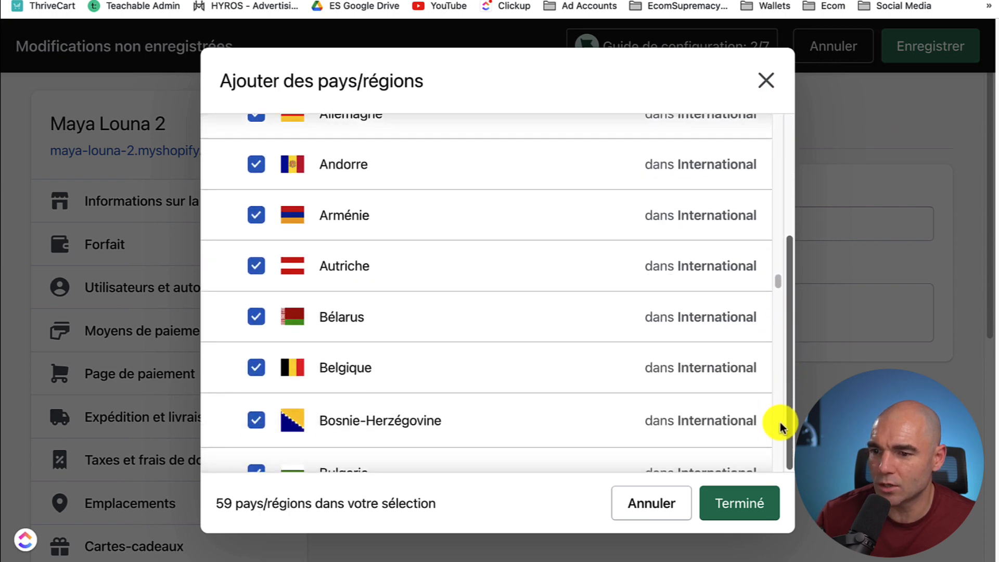
{"action": "scroll", "coordinate": [775, 288], "scroll_direction": "down", "scroll_amount": 20}
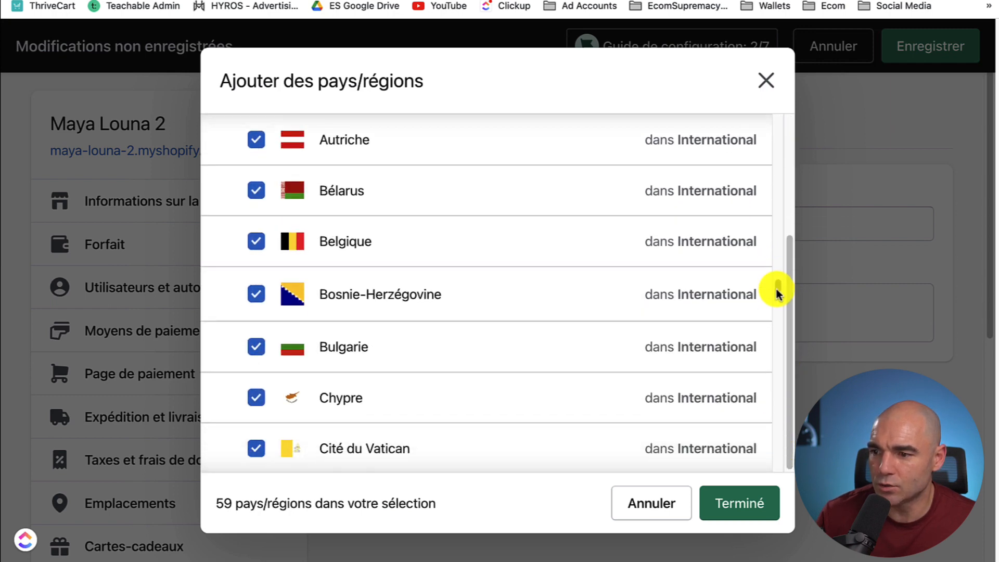
{"action": "left_click", "coordinate": [253, 292]}
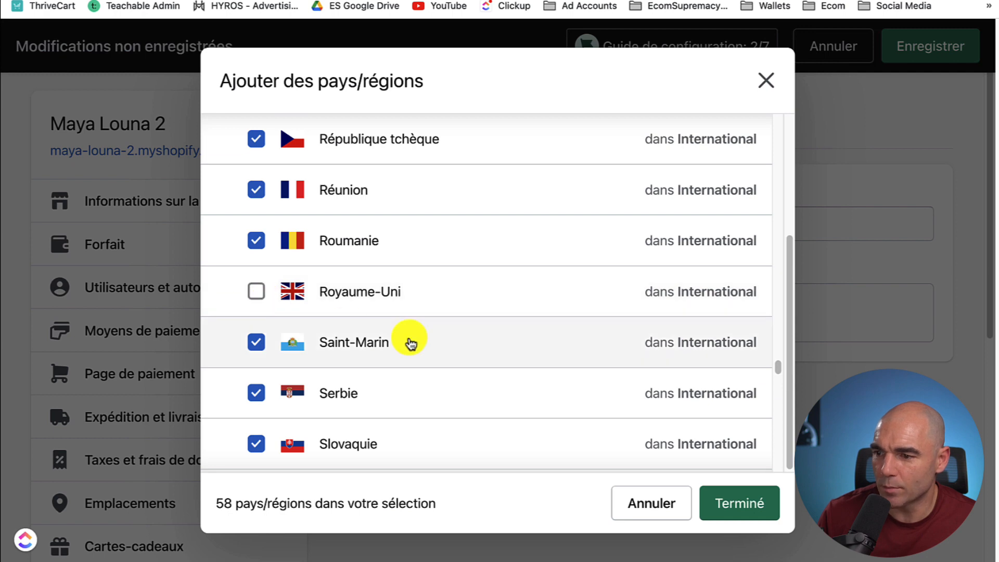
{"action": "scroll", "coordinate": [409, 338], "scroll_direction": "down", "scroll_amount": 2}
{"action": "scroll", "coordinate": [409, 341], "scroll_direction": "down", "scroll_amount": 4}
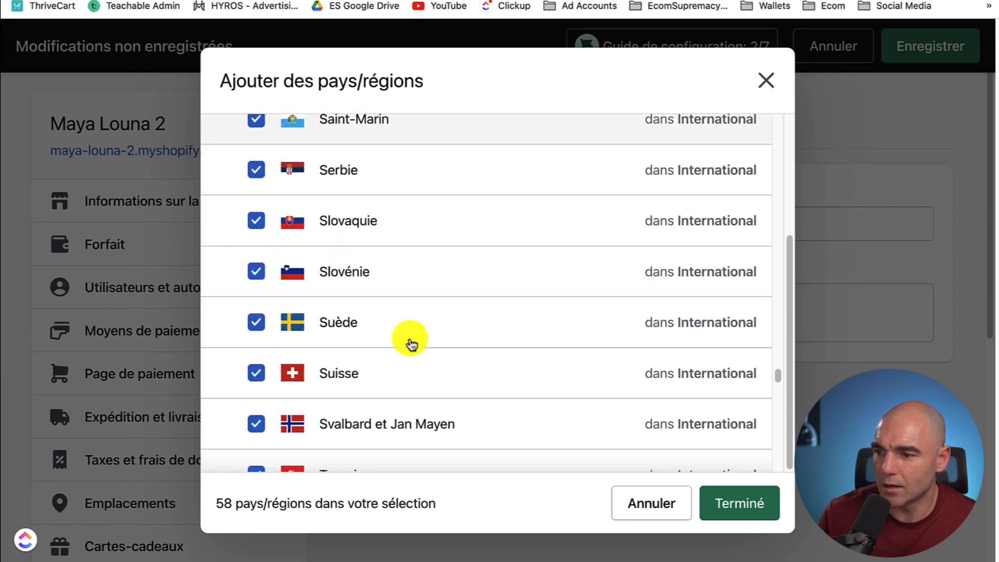
{"action": "left_click", "coordinate": [256, 363]}
{"action": "scroll", "coordinate": [412, 350], "scroll_direction": "down", "scroll_amount": 3}
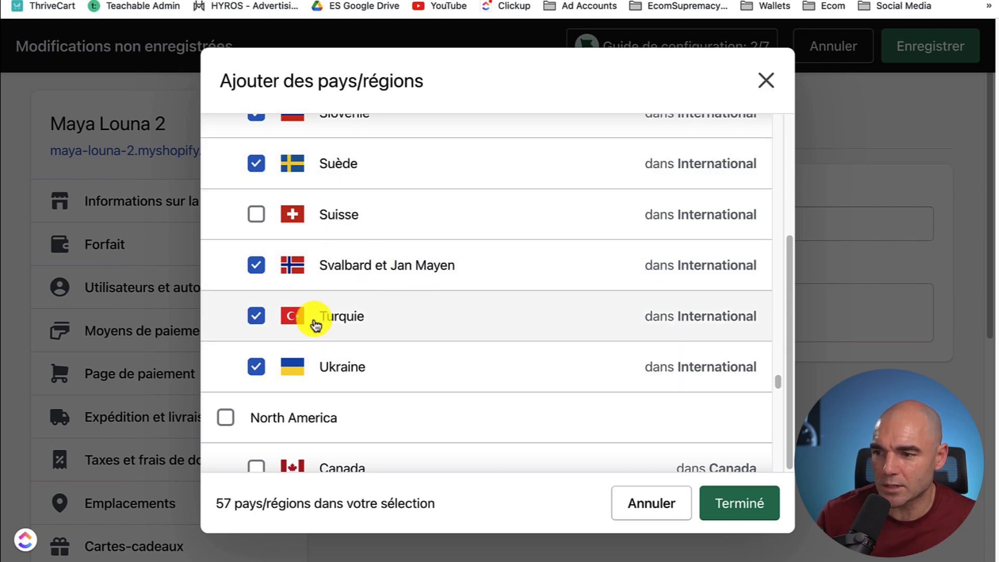
{"action": "left_click", "coordinate": [752, 506]}
Step: Rename the new European market EUROS and save it
{"action": "left_click", "coordinate": [454, 225]}
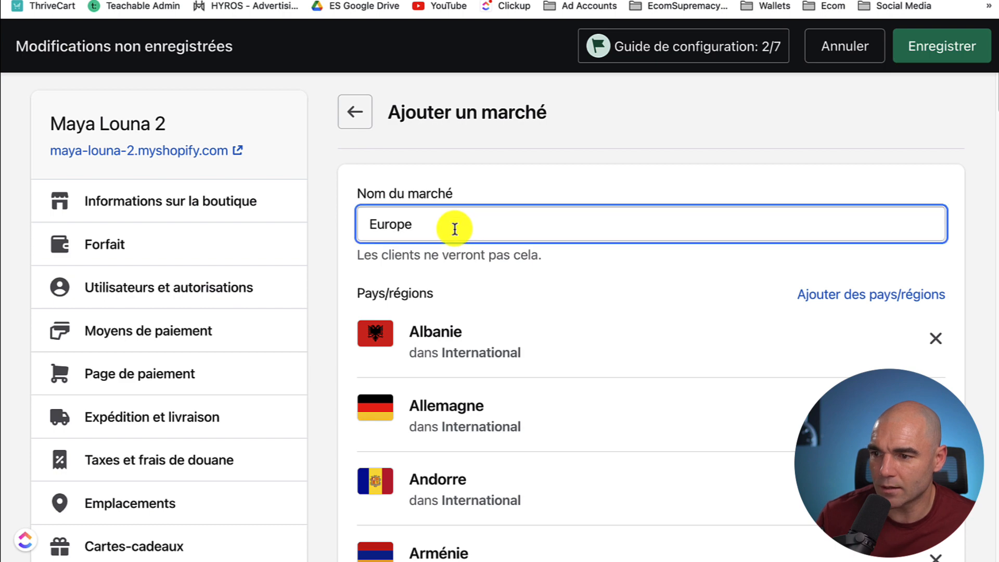
{"action": "double_click", "coordinate": [454, 229]}
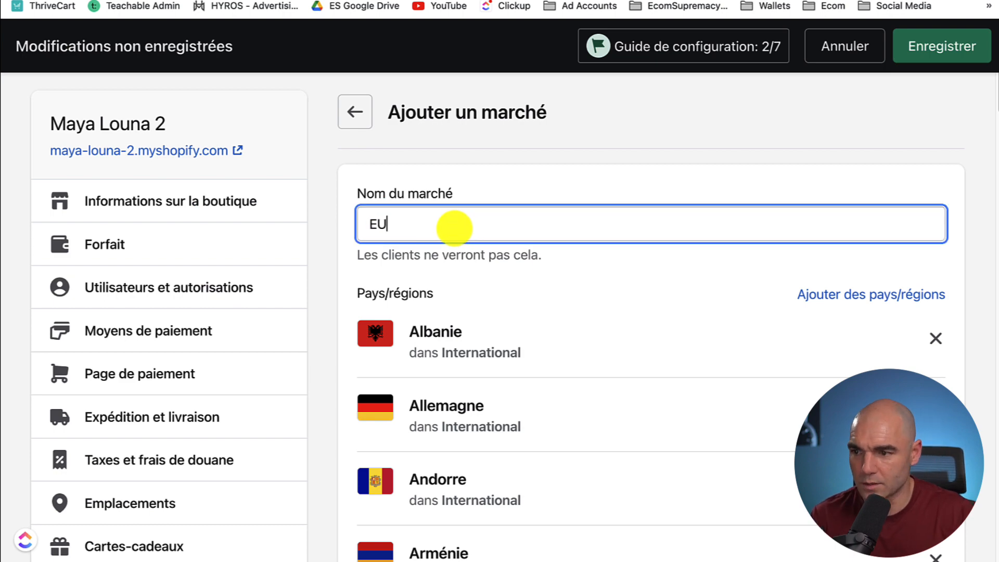
{"action": "left_click", "coordinate": [947, 40]}
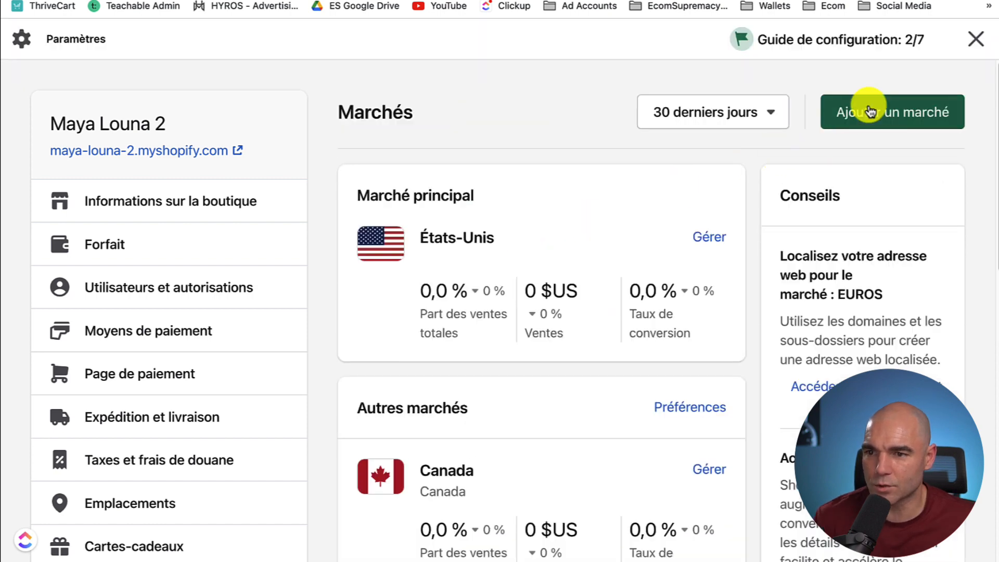
Step: Create a market named UK containing only Royaume-Uni and save it
{"action": "left_click", "coordinate": [896, 111]}
{"action": "left_click", "coordinate": [491, 224]}
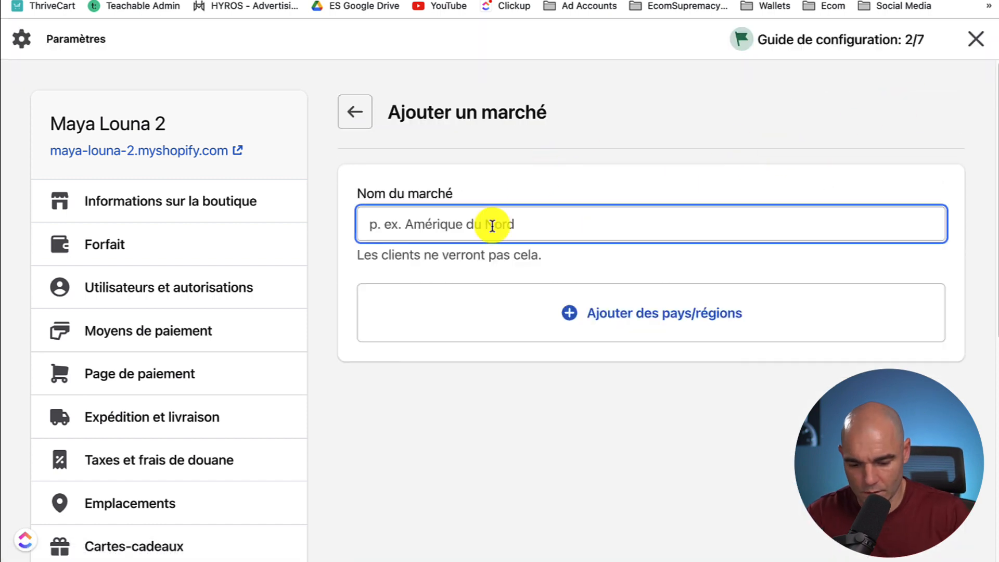
{"action": "type", "text": "UK"}
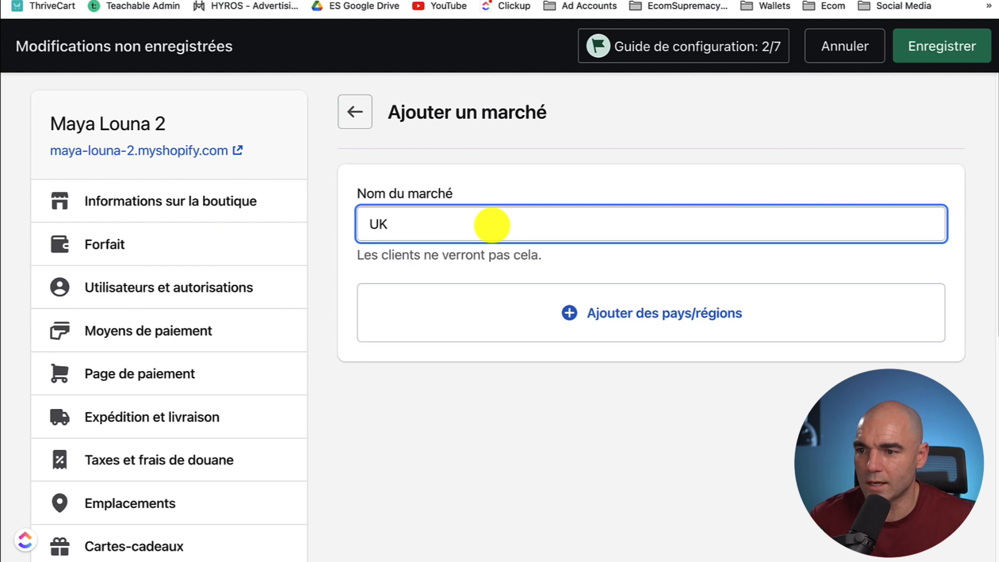
{"action": "left_click", "coordinate": [583, 312]}
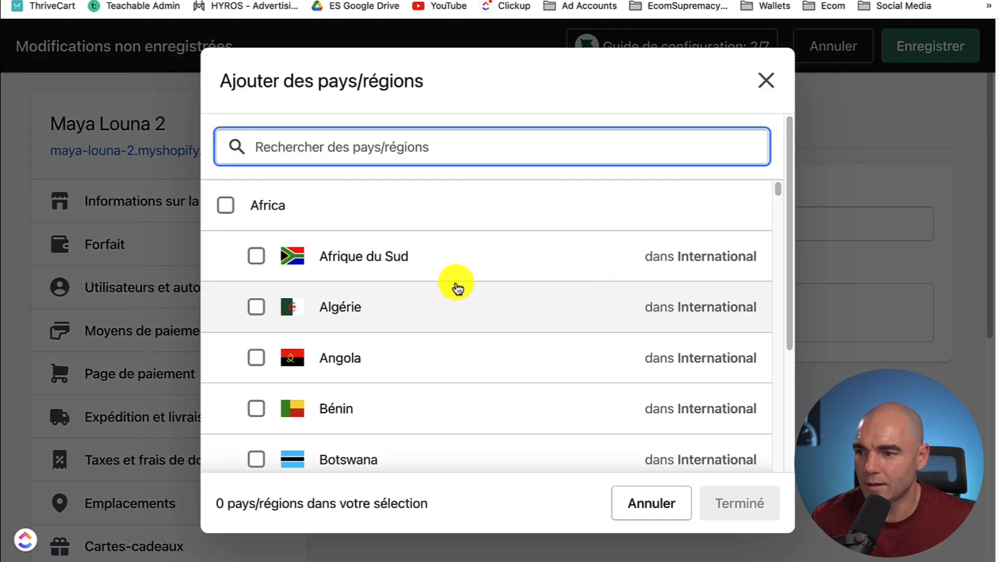
{"action": "scroll", "coordinate": [462, 296], "scroll_direction": "down", "scroll_amount": 20}
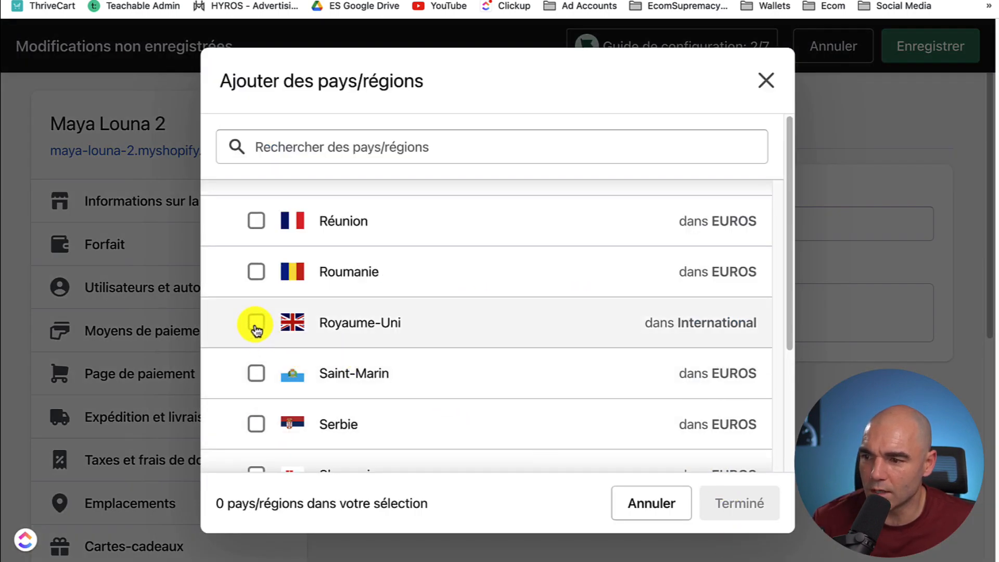
{"action": "left_click", "coordinate": [256, 325]}
{"action": "left_click", "coordinate": [728, 502]}
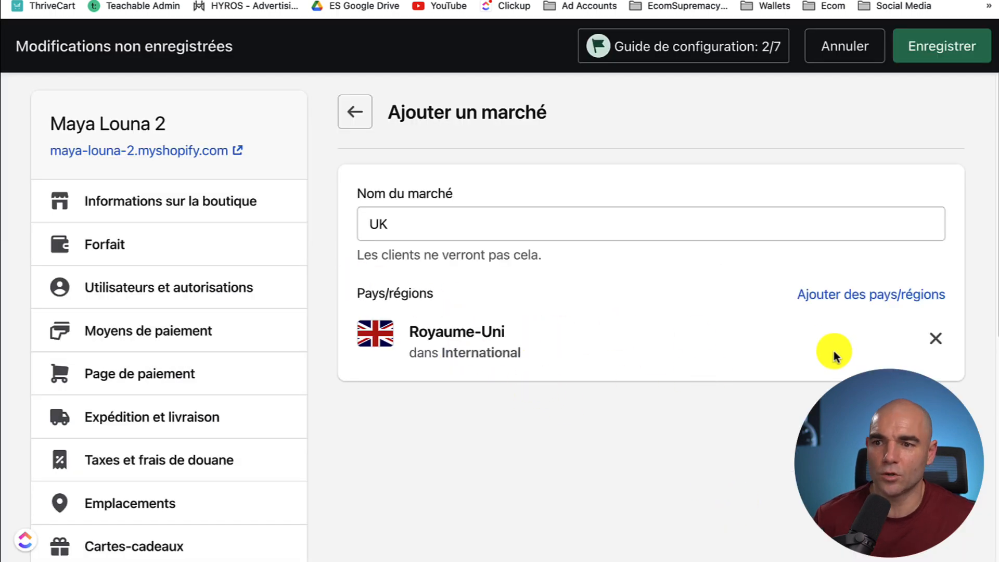
{"action": "left_click", "coordinate": [948, 48]}
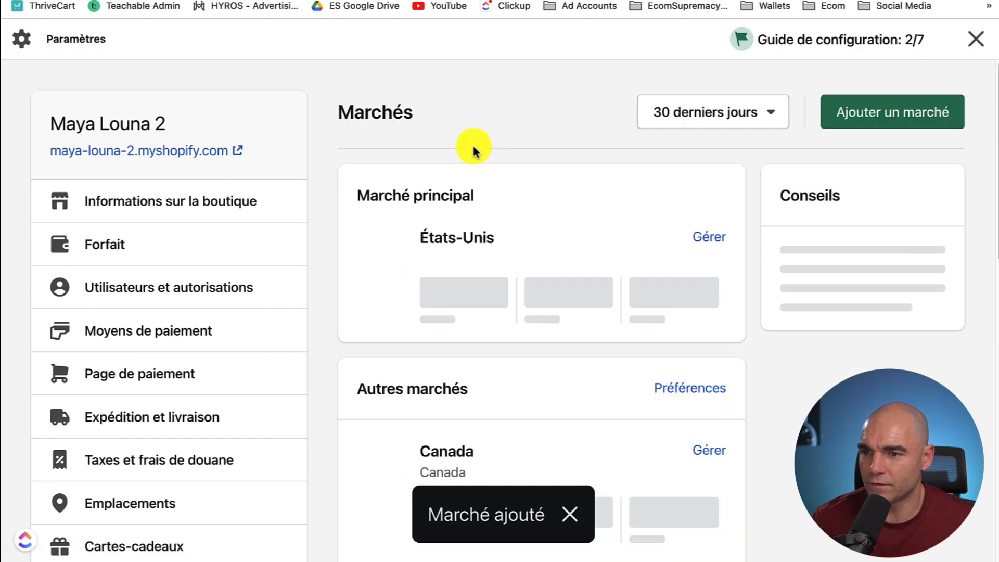
Step: Create and save a market named Suisse containing only Suisse, found with the search "suiss", and return to the markets list
{"action": "left_click", "coordinate": [856, 114]}
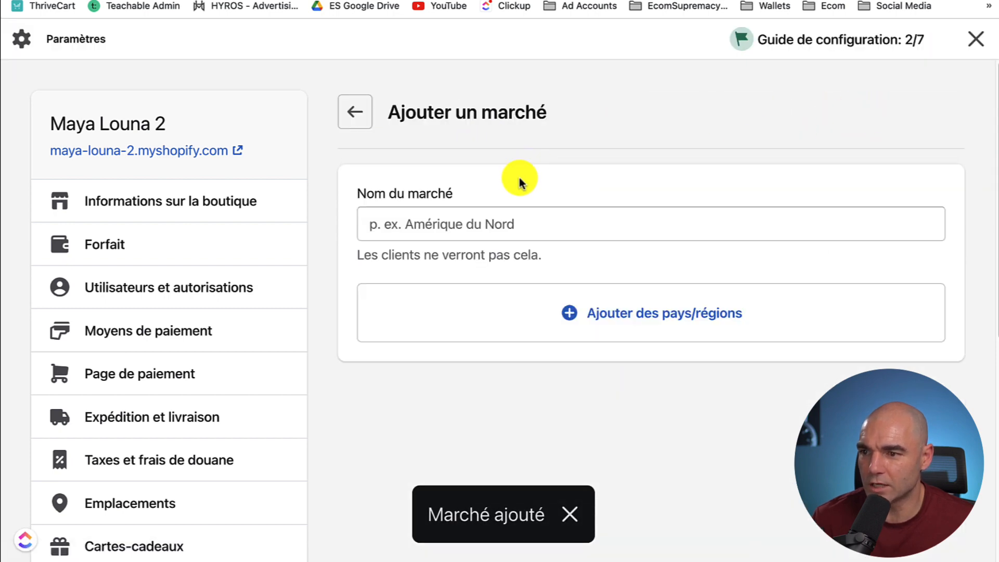
{"action": "left_click", "coordinate": [453, 229]}
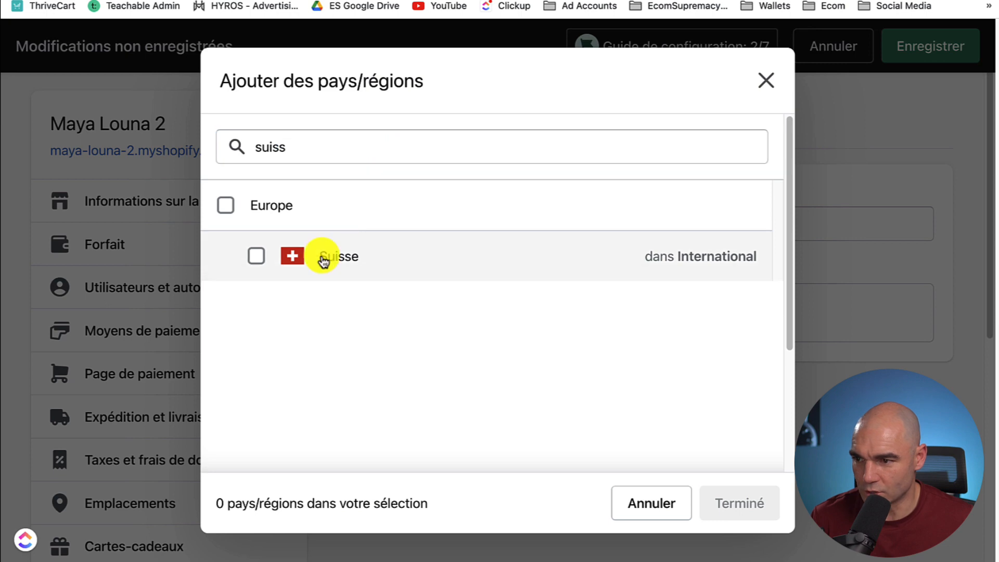
{"action": "left_click", "coordinate": [323, 256]}
{"action": "left_click", "coordinate": [749, 502]}
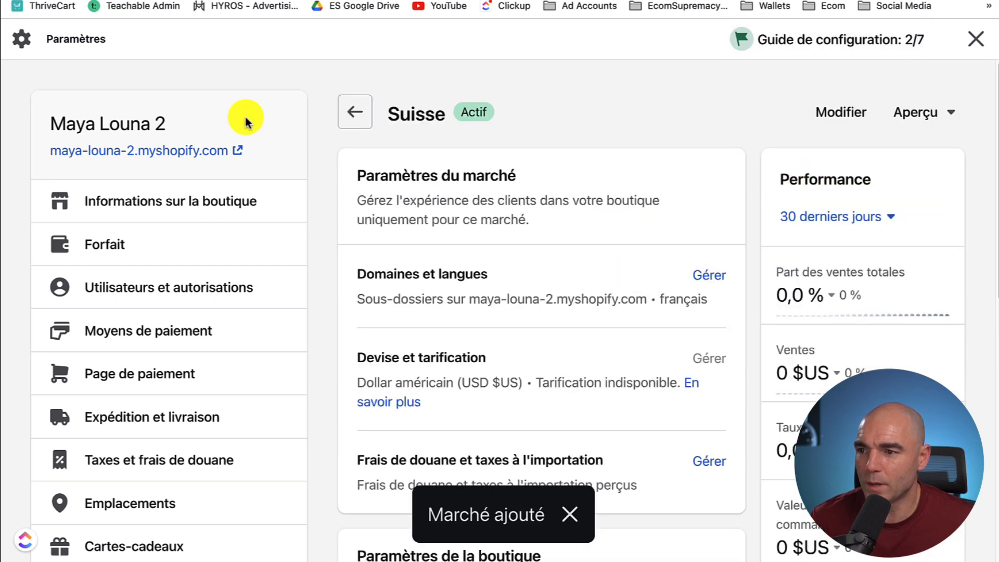
{"action": "left_click", "coordinate": [354, 117]}
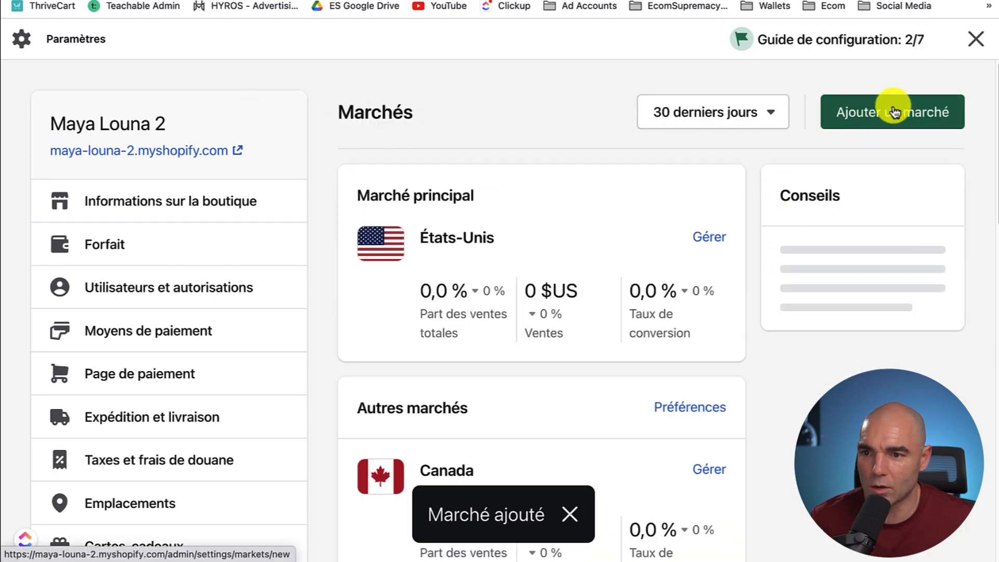
Step: Create a market named Australie containing only Australie, found with the search "australie", and save it
{"action": "left_click", "coordinate": [891, 113]}
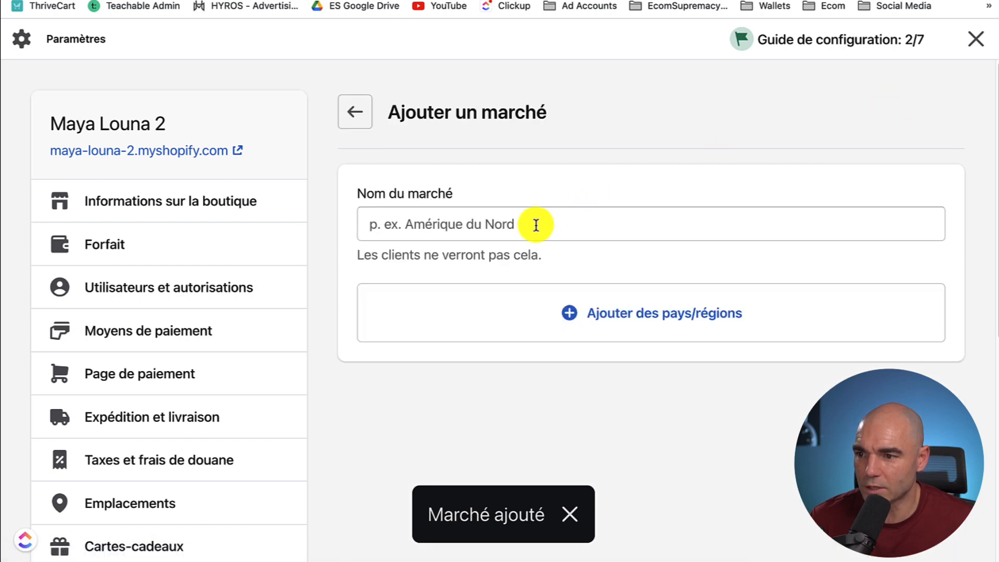
{"action": "left_click", "coordinate": [529, 229]}
{"action": "type", "text": "Australie"}
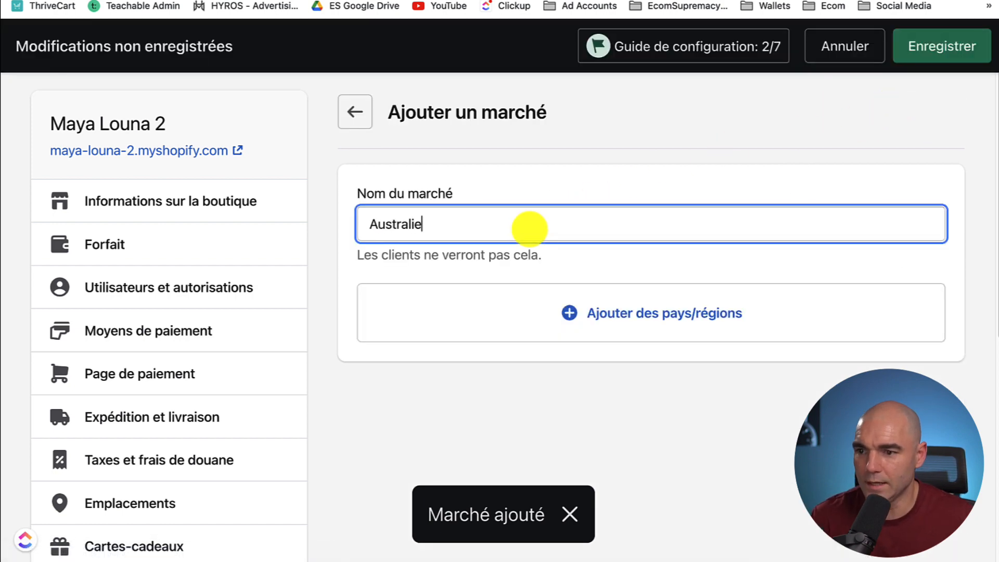
{"action": "left_click", "coordinate": [657, 317]}
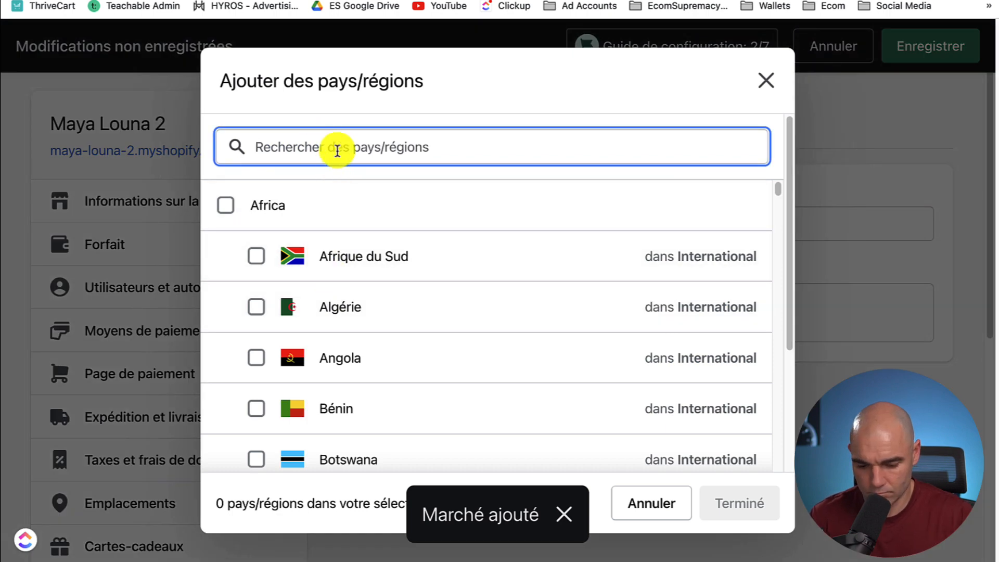
{"action": "type", "text": "australie"}
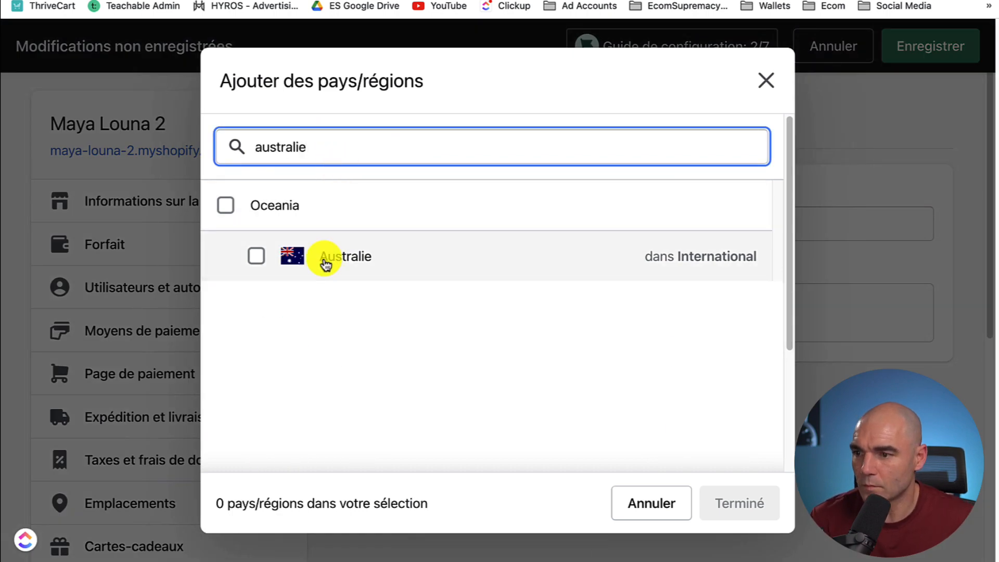
{"action": "left_click", "coordinate": [343, 266]}
{"action": "left_click", "coordinate": [738, 505]}
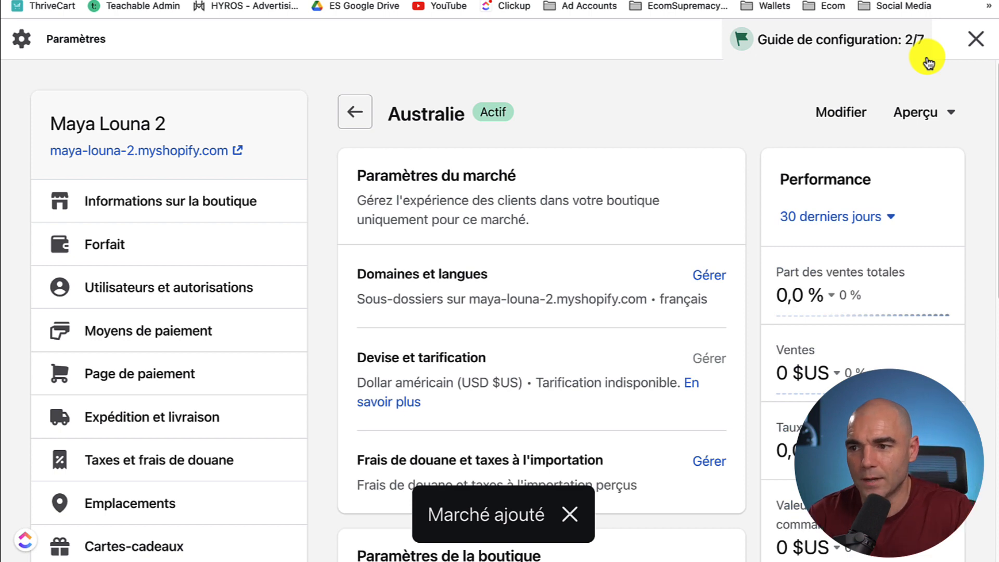
{"action": "scroll", "coordinate": [637, 112], "scroll_direction": "down", "scroll_amount": 1}
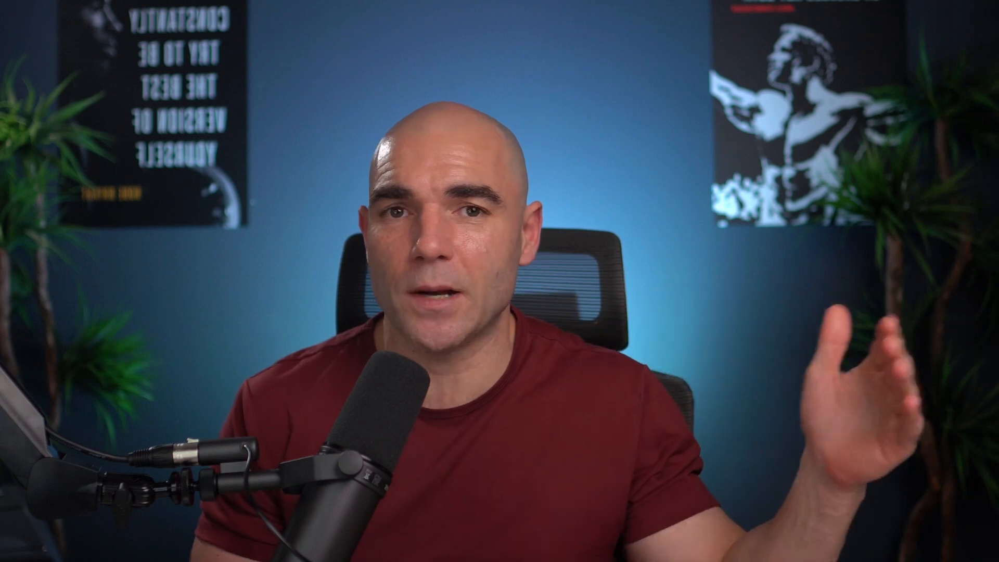